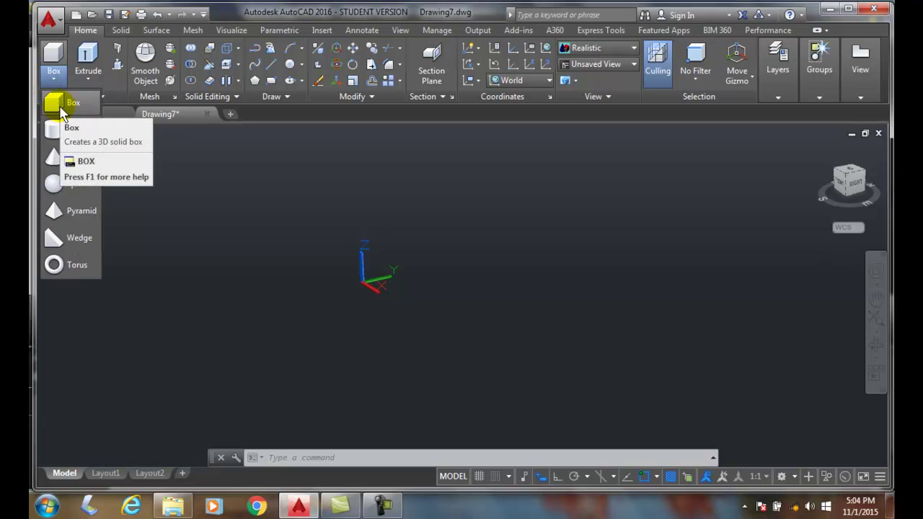
Step: Start a solid box with its first corner at the origin 0,0,0
{"action": "left_click", "coordinate": [62, 108]}
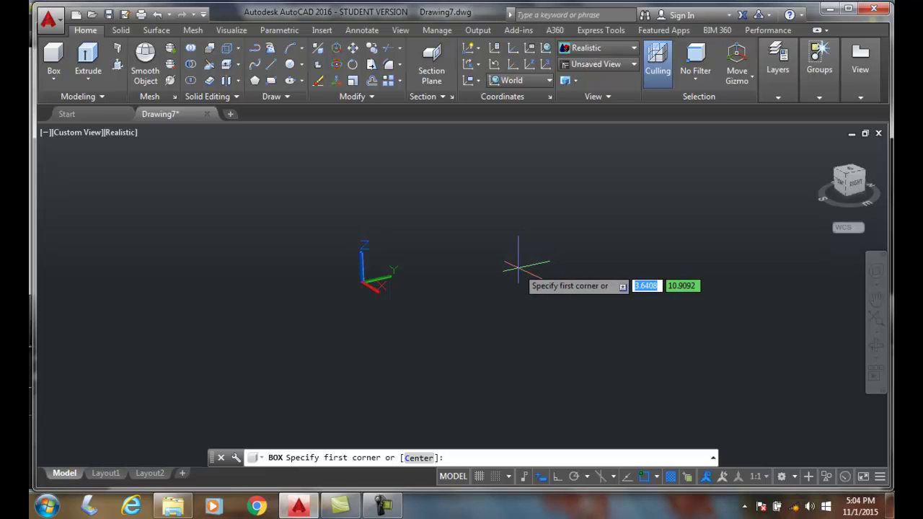
{"action": "type", "text": "0"}
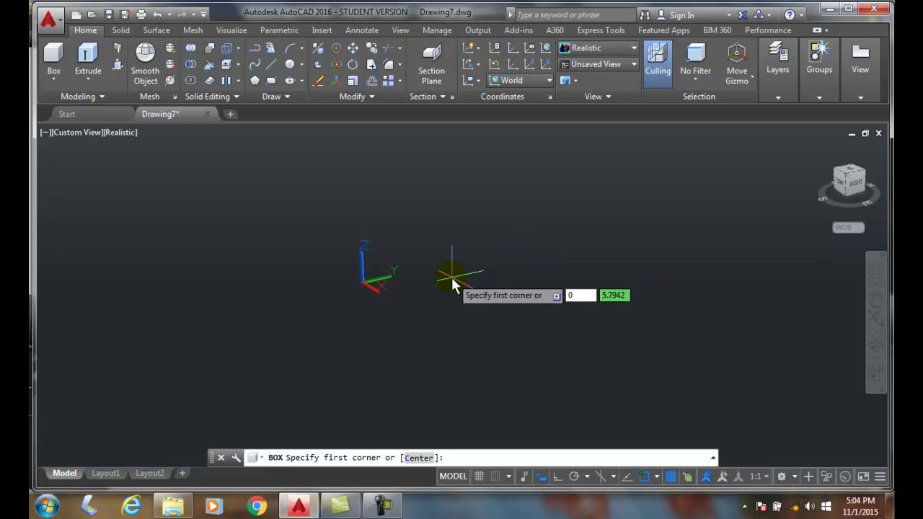
{"action": "key", "text": "Tab"}
{"action": "type", "text": "0"}
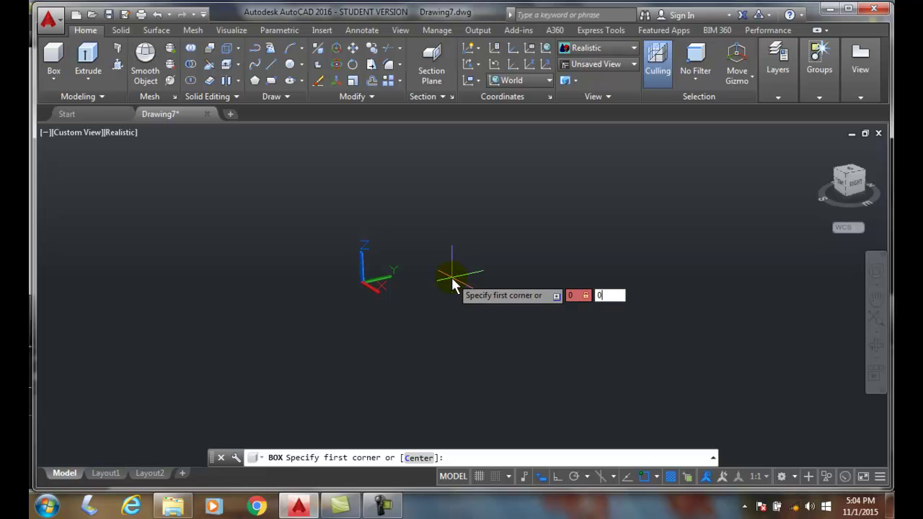
{"action": "key", "text": "Tab"}
{"action": "type", "text": "0"}
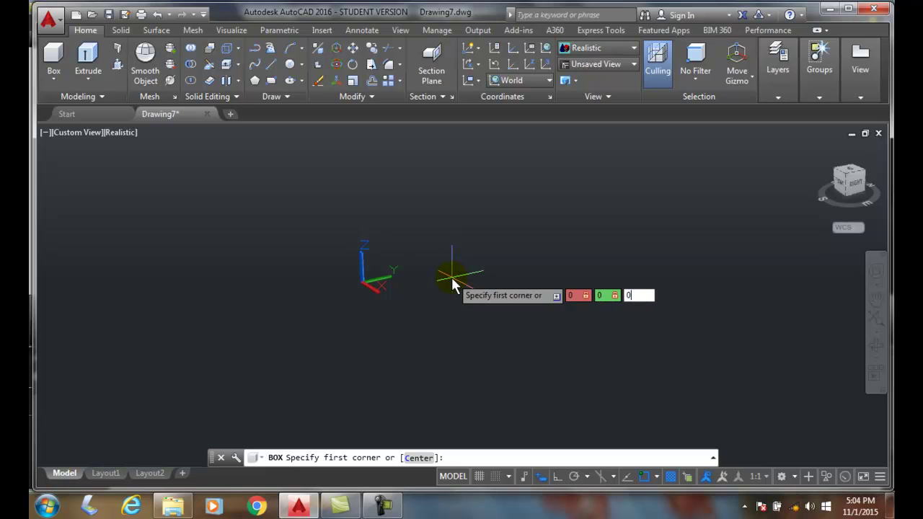
{"action": "key", "text": "Return"}
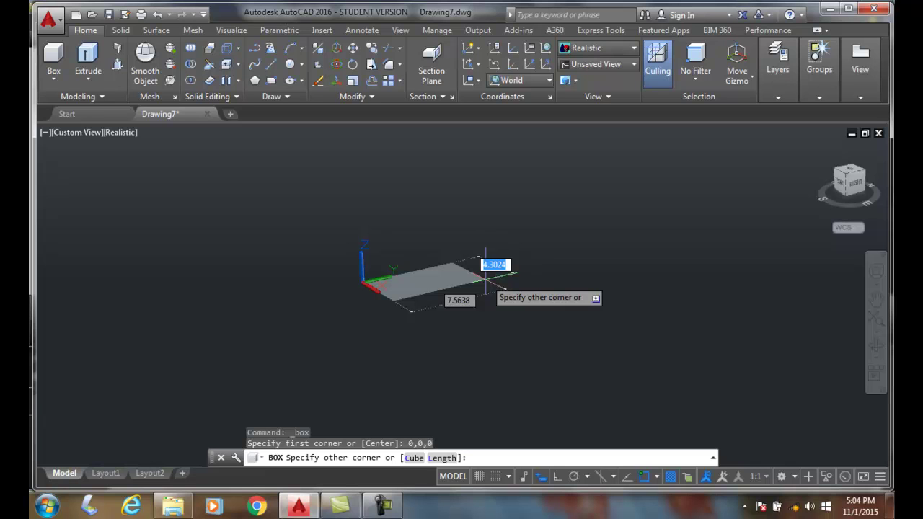
Step: Complete the box with a base of 5 along X by 10 along Y and a height of 5
{"action": "type", "text": "5"}
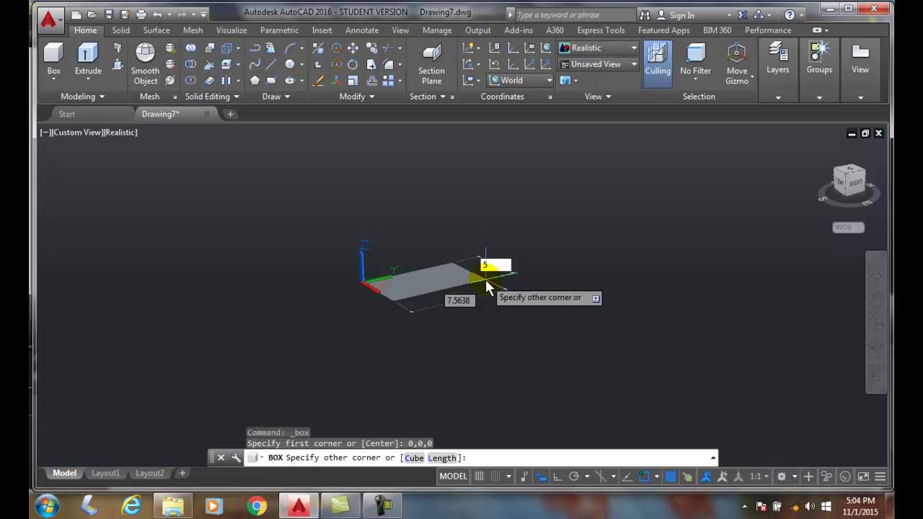
{"action": "key", "text": "Tab"}
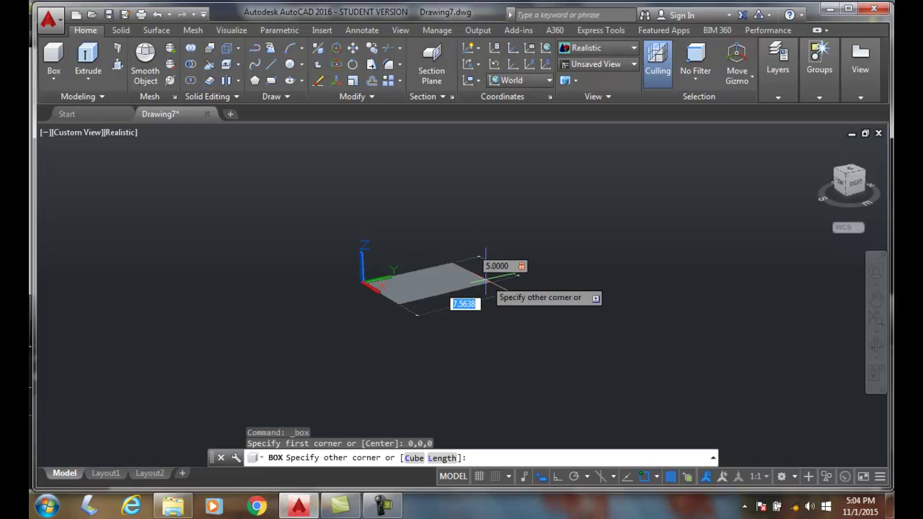
{"action": "type", "text": "10"}
{"action": "key", "text": "Return"}
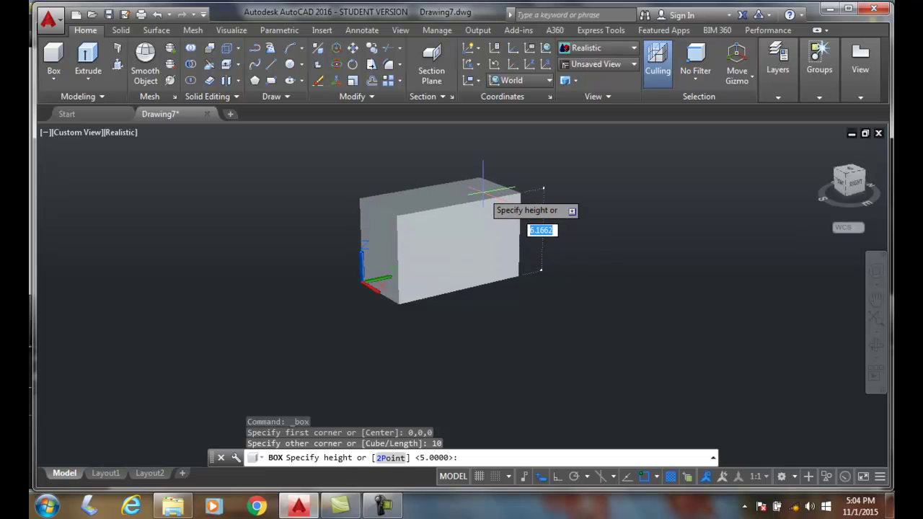
{"action": "type", "text": "5"}
{"action": "key", "text": "Return"}
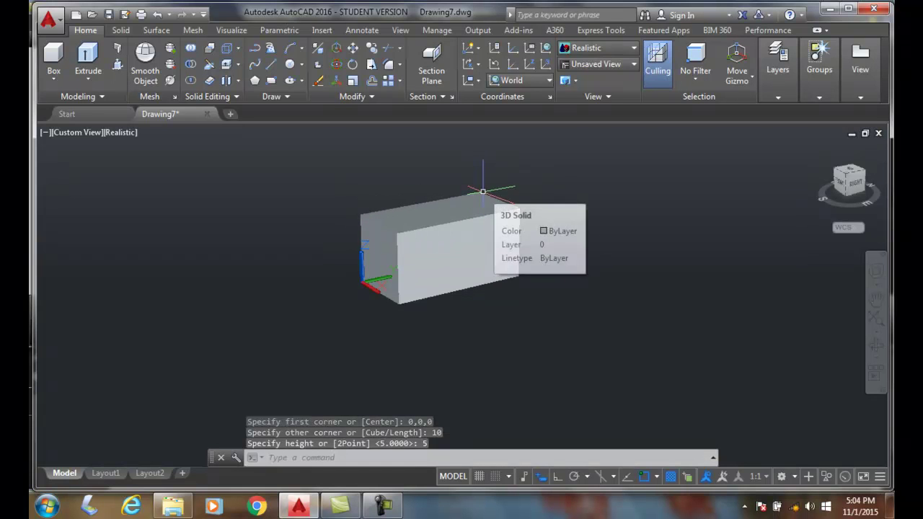
Step: Delete the box that has its corner at the origin
{"action": "left_click", "coordinate": [440, 296]}
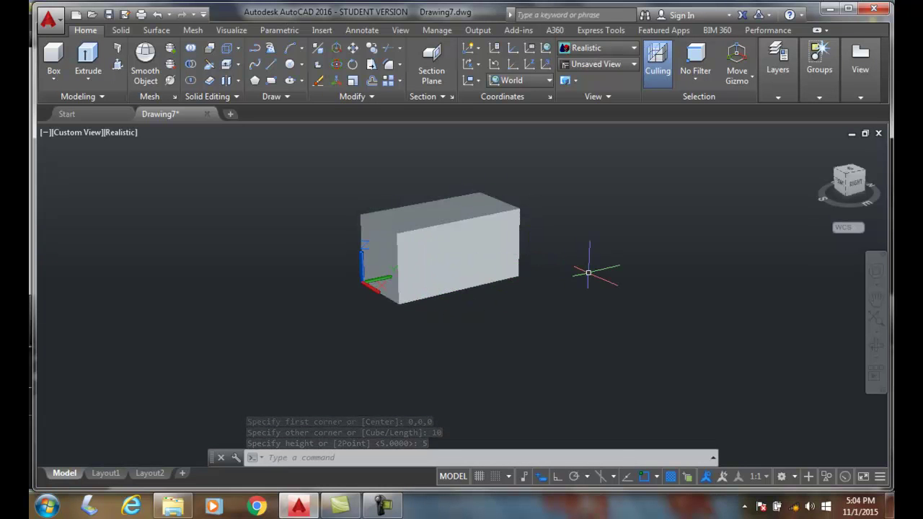
{"action": "left_click", "coordinate": [512, 248]}
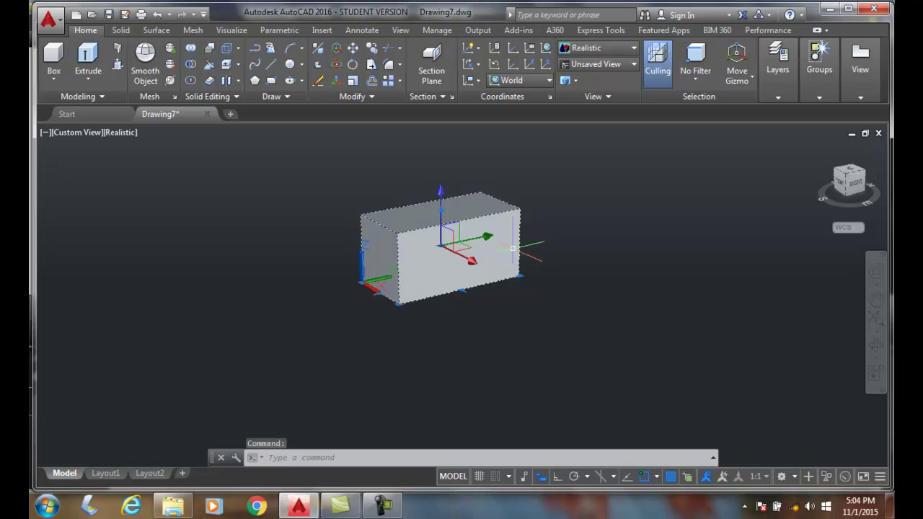
{"action": "key", "text": "Delete"}
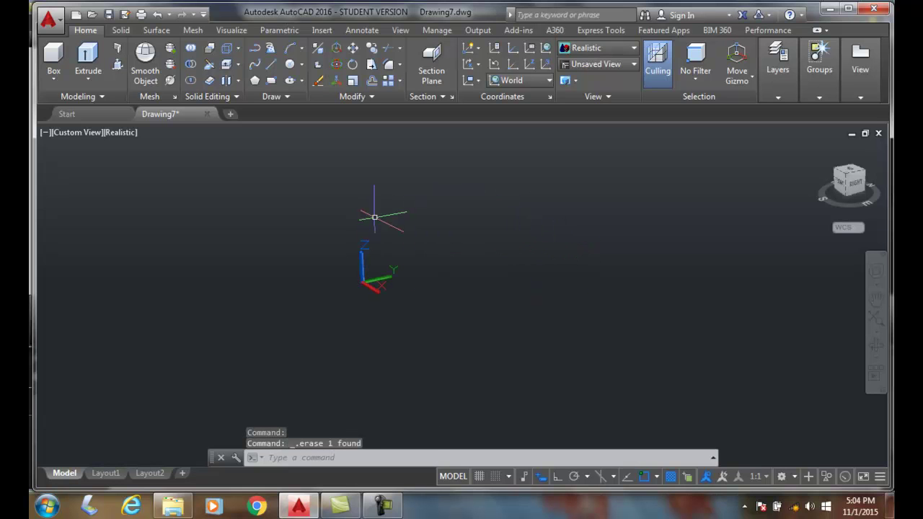
Step: Start a new solid box using the Center option, with its center at 0,0,0
{"action": "left_click", "coordinate": [55, 55]}
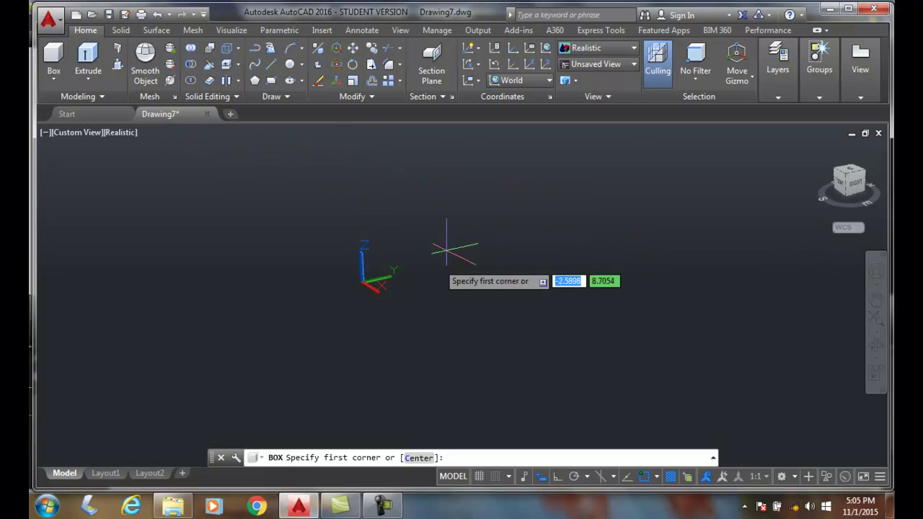
{"action": "left_click", "coordinate": [419, 458]}
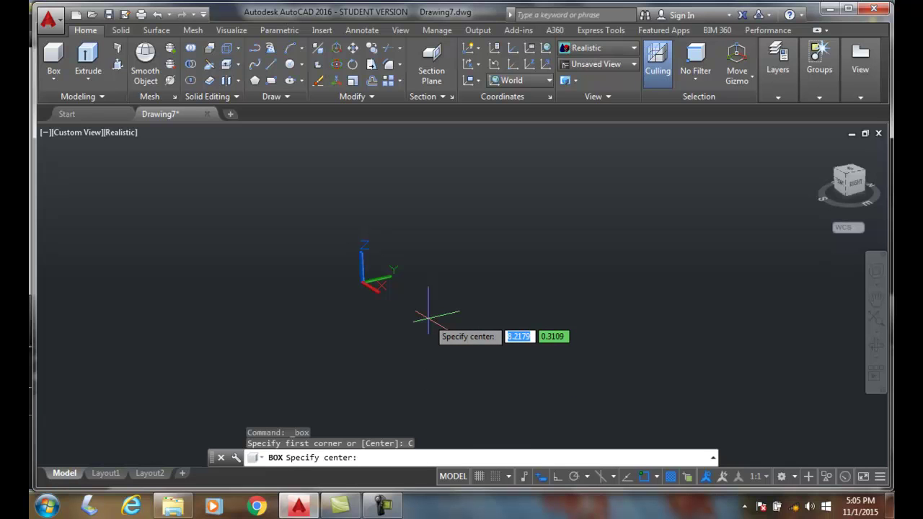
{"action": "type", "text": "0,0,"}
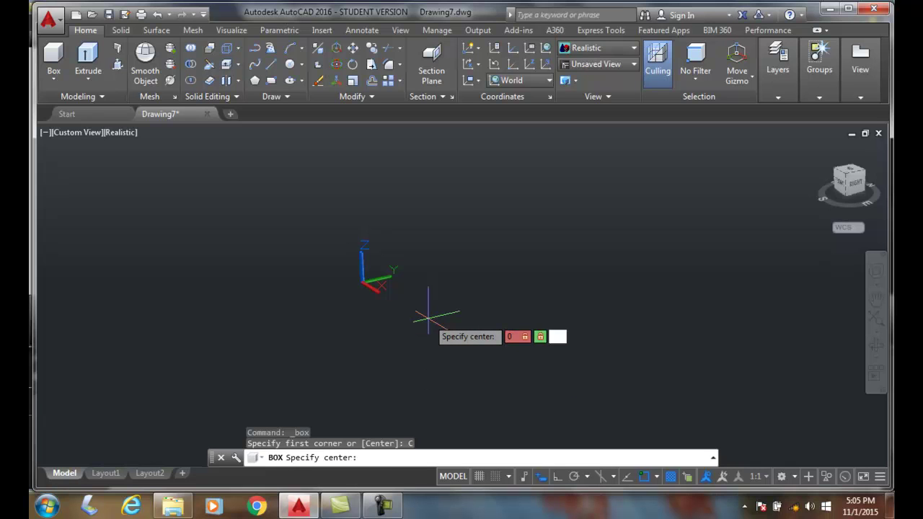
{"action": "type", "text": "0"}
{"action": "key", "text": "Return"}
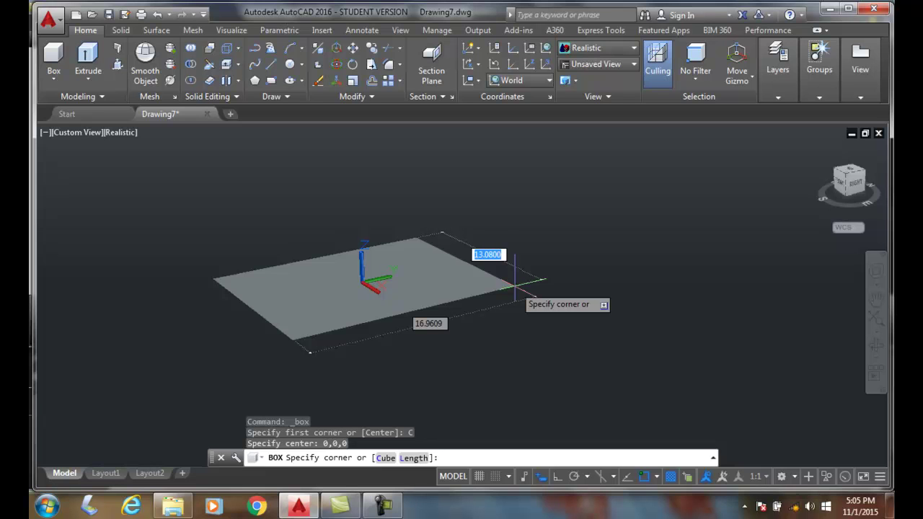
Step: Give the centered box a base of 5 along X by 10 along Y and a height of 5
{"action": "type", "text": "5"}
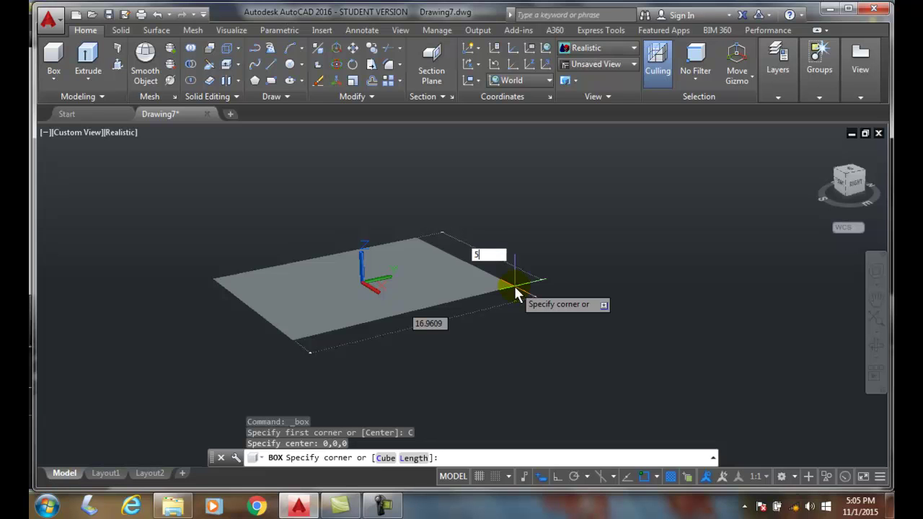
{"action": "key", "text": "Tab"}
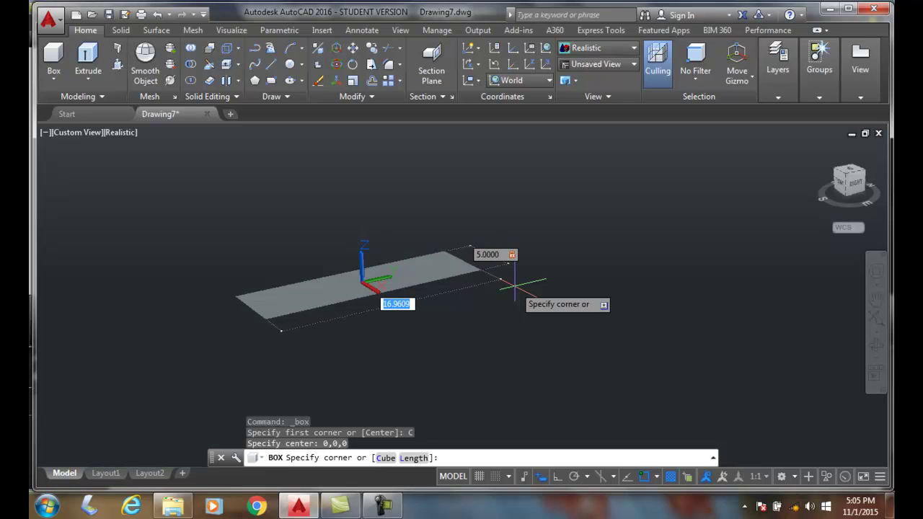
{"action": "type", "text": "10"}
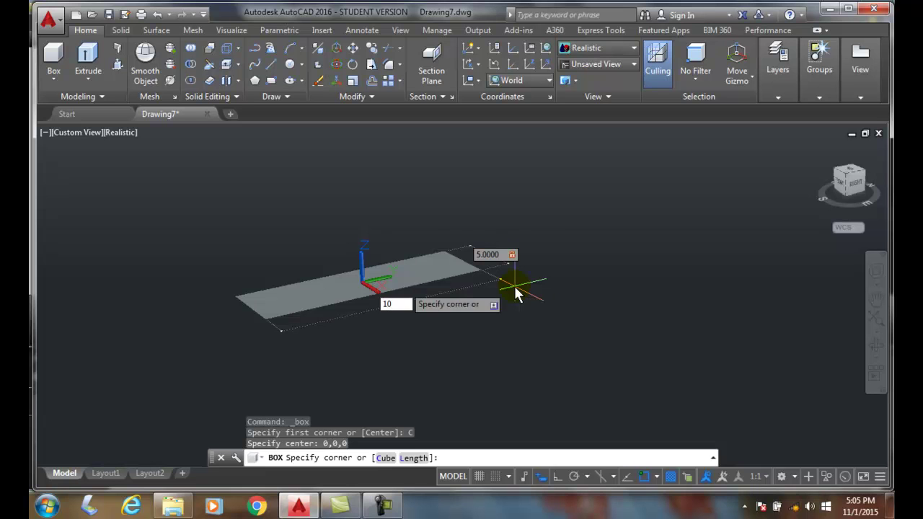
{"action": "key", "text": "Return"}
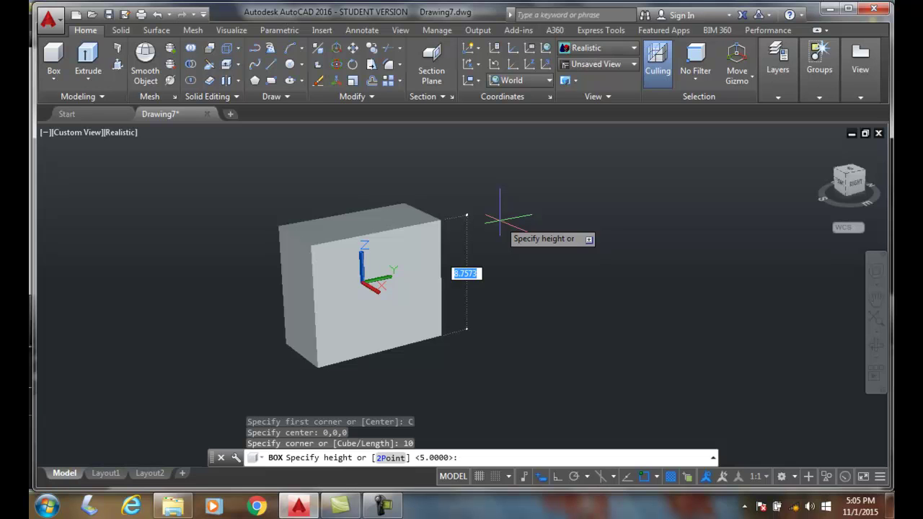
{"action": "type", "text": "5"}
{"action": "key", "text": "Return"}
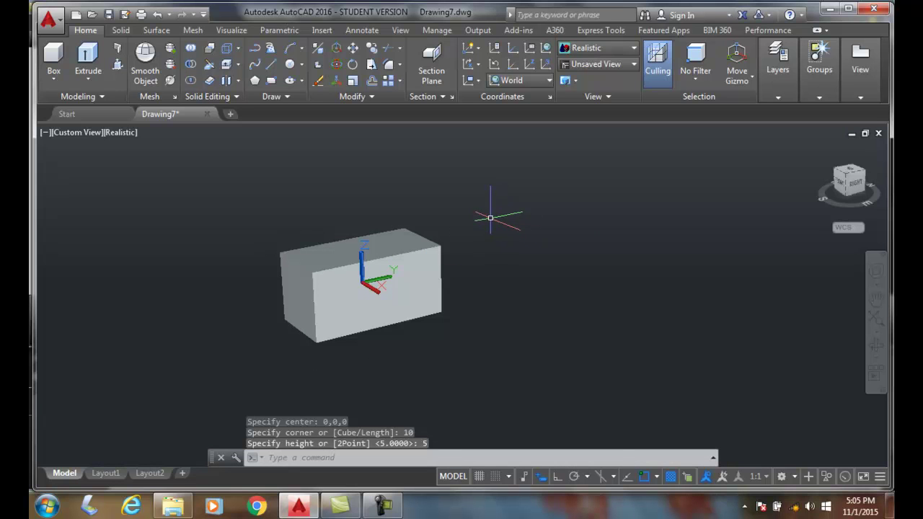
Step: Delete the box centered on the origin
{"action": "left_click", "coordinate": [351, 289]}
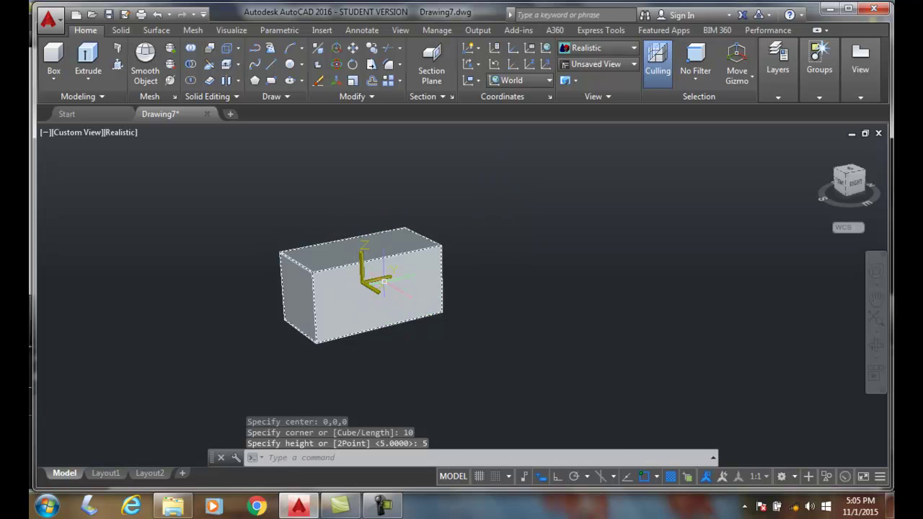
{"action": "key", "text": "Escape"}
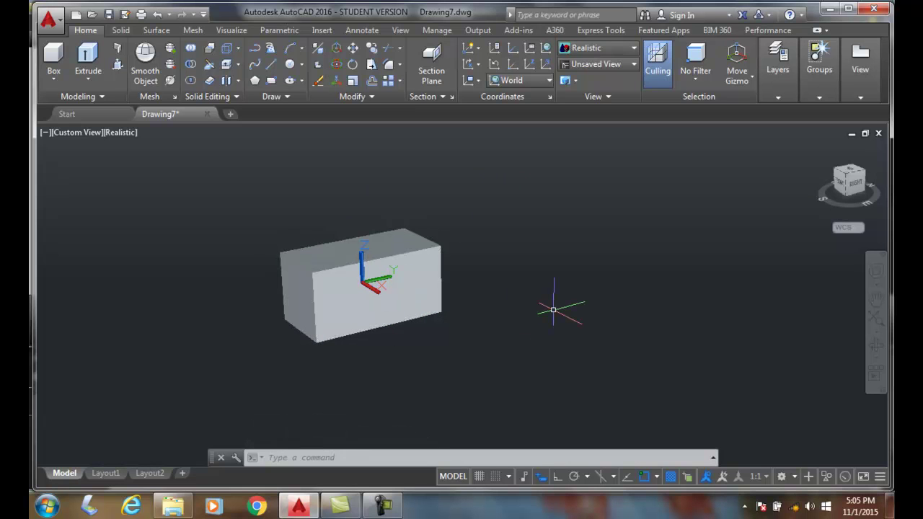
{"action": "left_click", "coordinate": [437, 245]}
{"action": "key", "text": "Delete"}
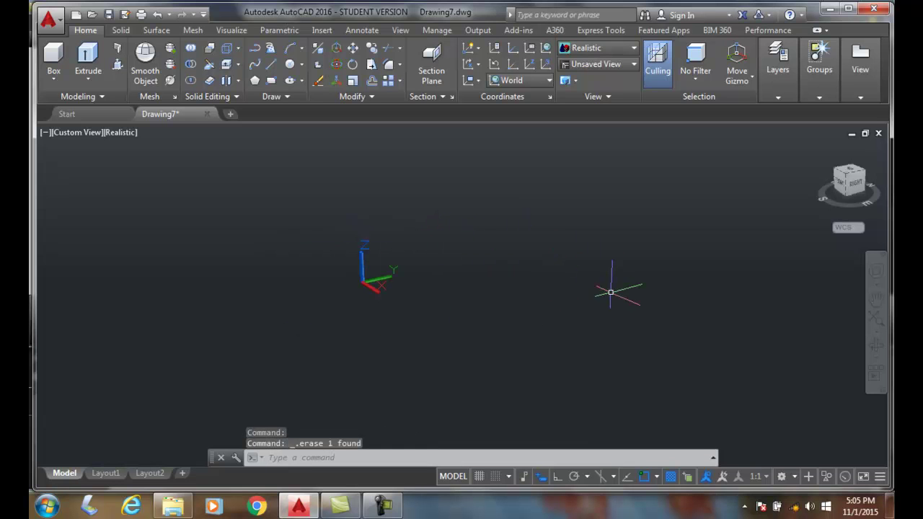
Step: Start another solid box with its first corner at 0,0,0
{"action": "left_click", "coordinate": [55, 81]}
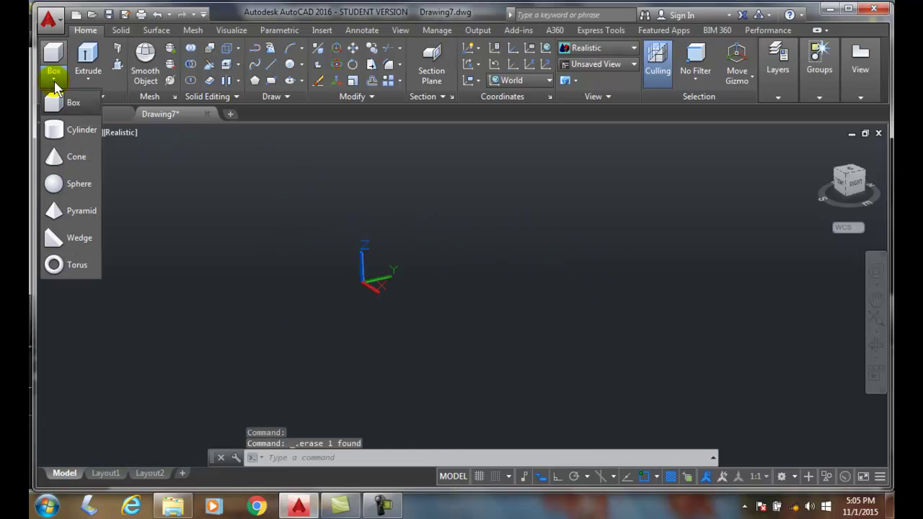
{"action": "left_click", "coordinate": [64, 105]}
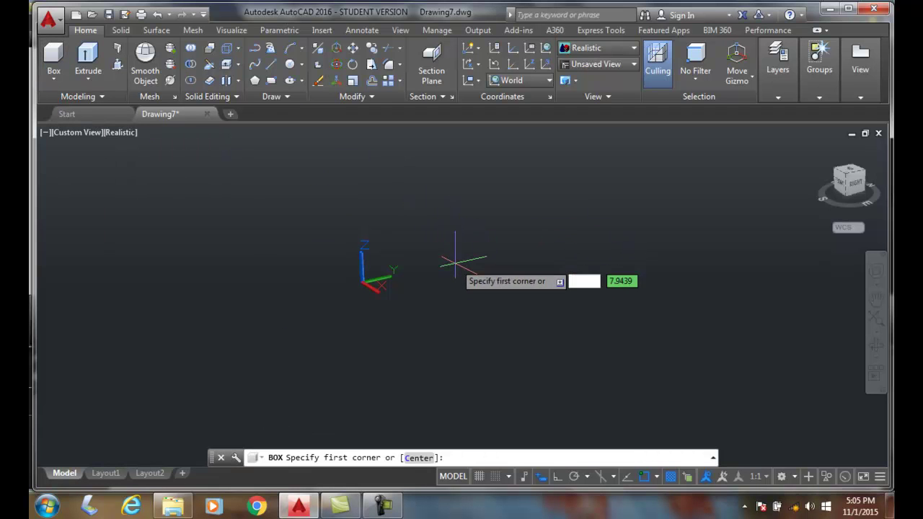
{"action": "type", "text": "0"}
{"action": "key", "text": "Tab"}
{"action": "type", "text": "0"}
{"action": "key", "text": "Tab"}
{"action": "type", "text": "0"}
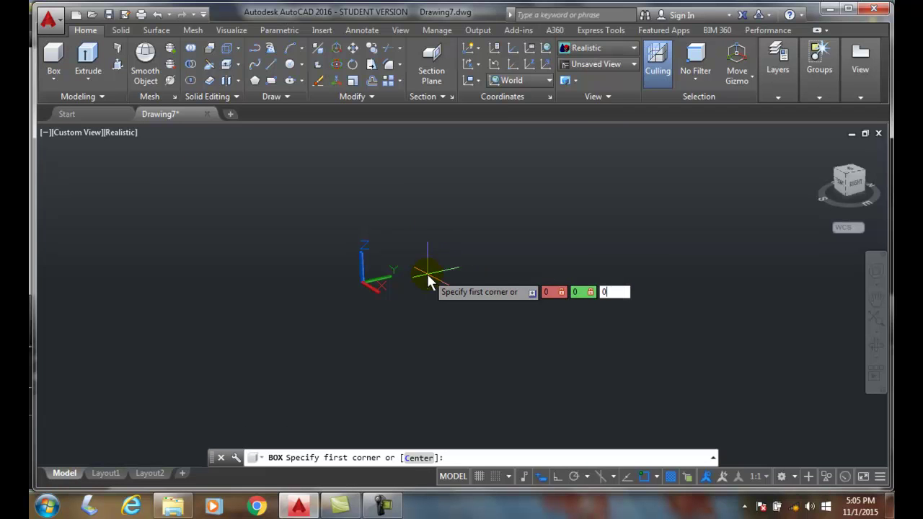
{"action": "key", "text": "Return"}
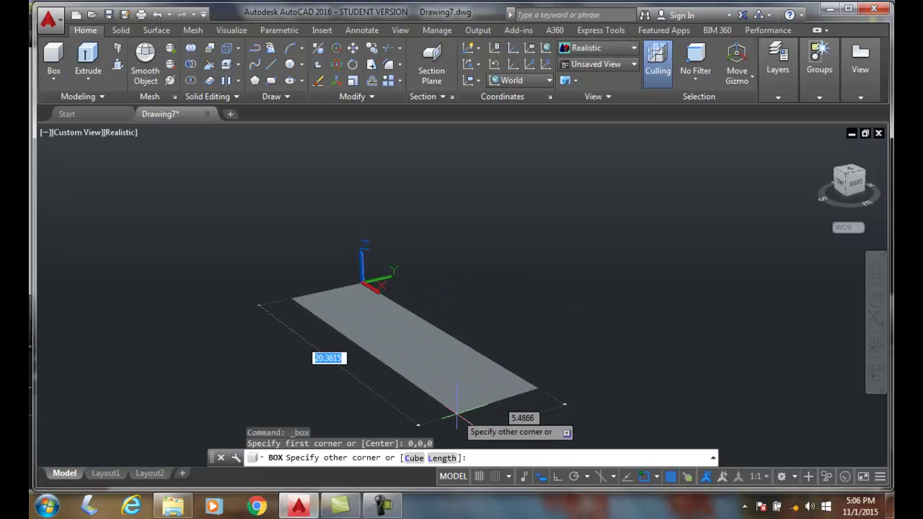
Step: Use the Length option to set the box's length to 5 at an angle of 90 degrees
{"action": "left_click", "coordinate": [447, 459]}
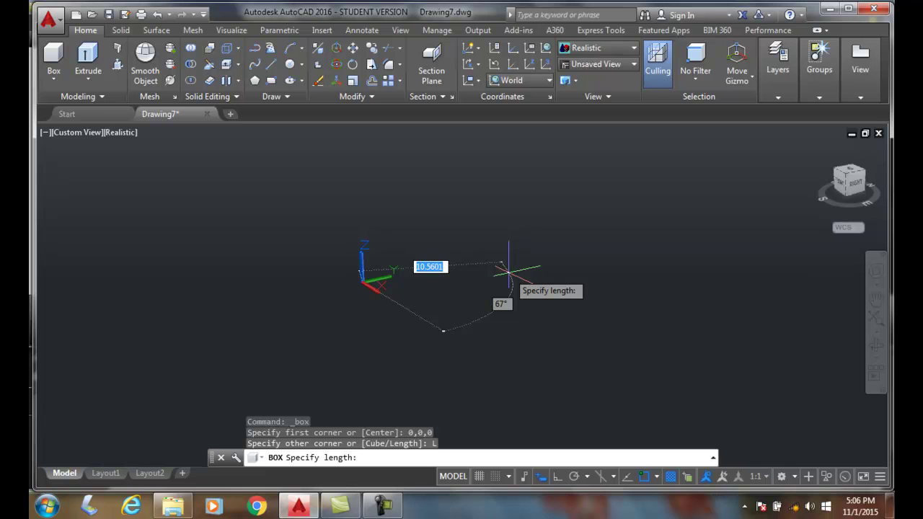
{"action": "type", "text": "5"}
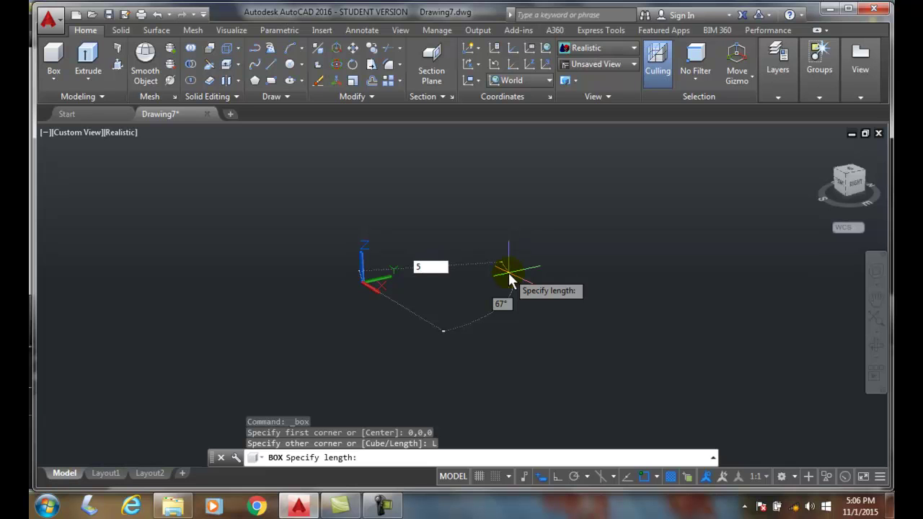
{"action": "key", "text": "Tab"}
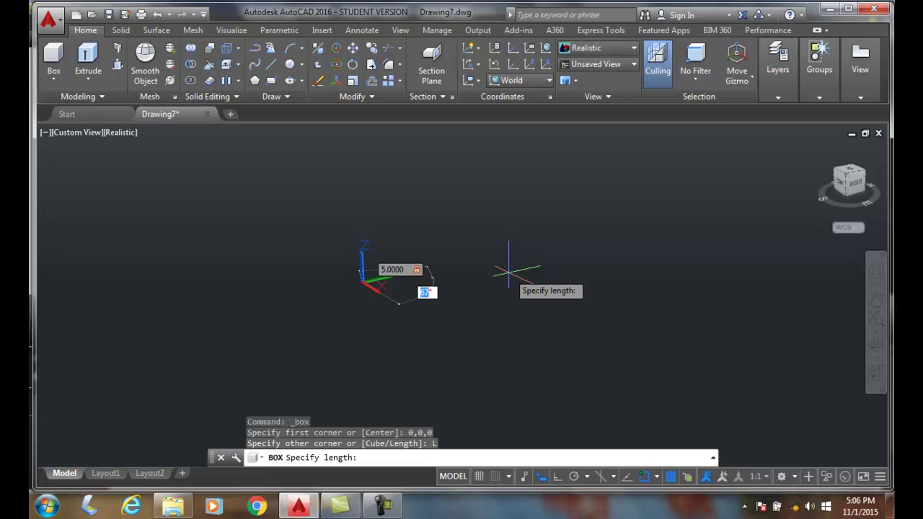
{"action": "type", "text": "90"}
{"action": "key", "text": "Return"}
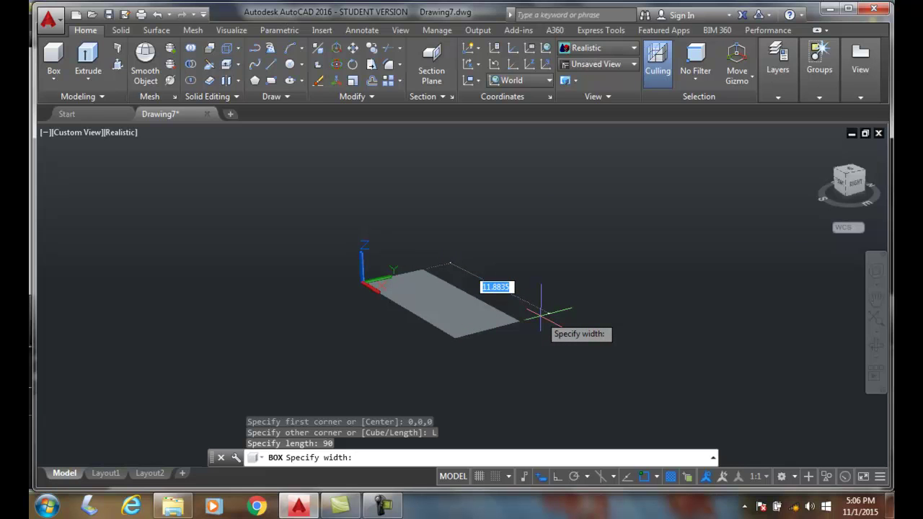
Step: Finish the box with a width of 10 and a height of 5
{"action": "type", "text": "10"}
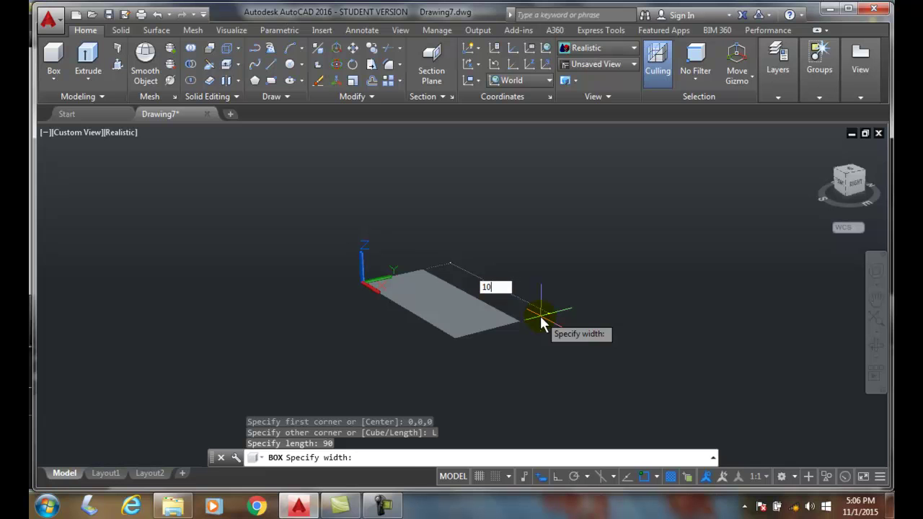
{"action": "key", "text": "Return"}
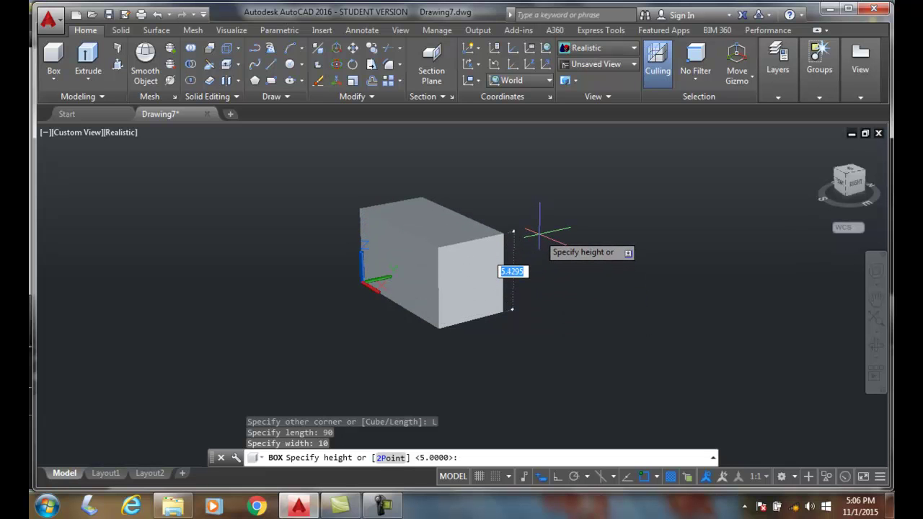
{"action": "type", "text": "5"}
{"action": "key", "text": "Return"}
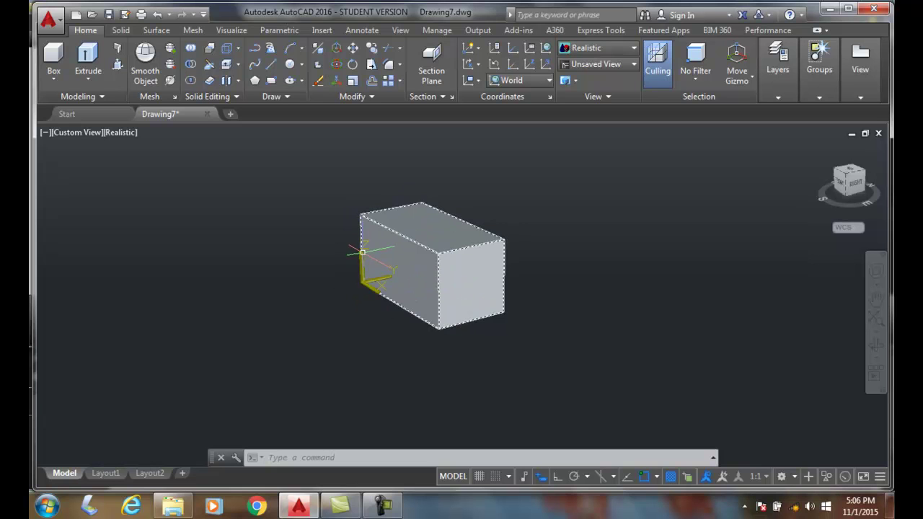
Step: Delete the existing box and start a new solid box with its first corner at 0,0,0
{"action": "left_click", "coordinate": [449, 248]}
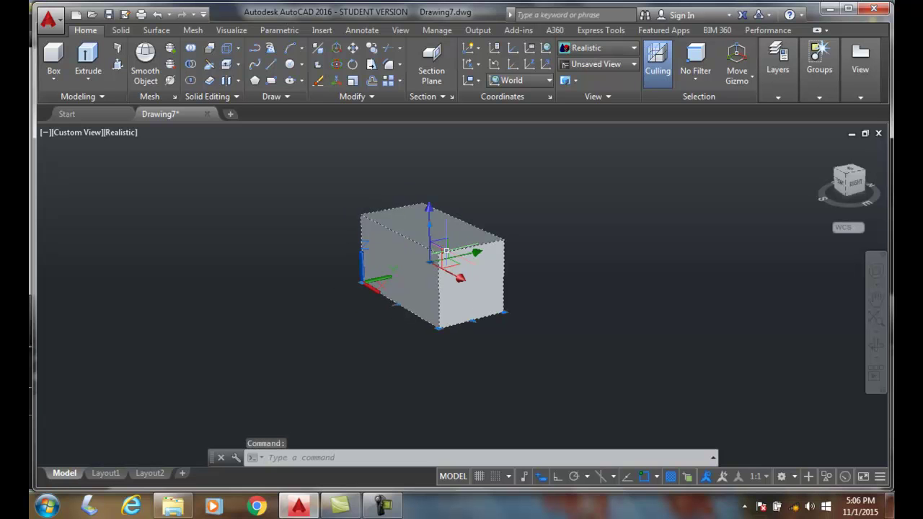
{"action": "key", "text": "Delete"}
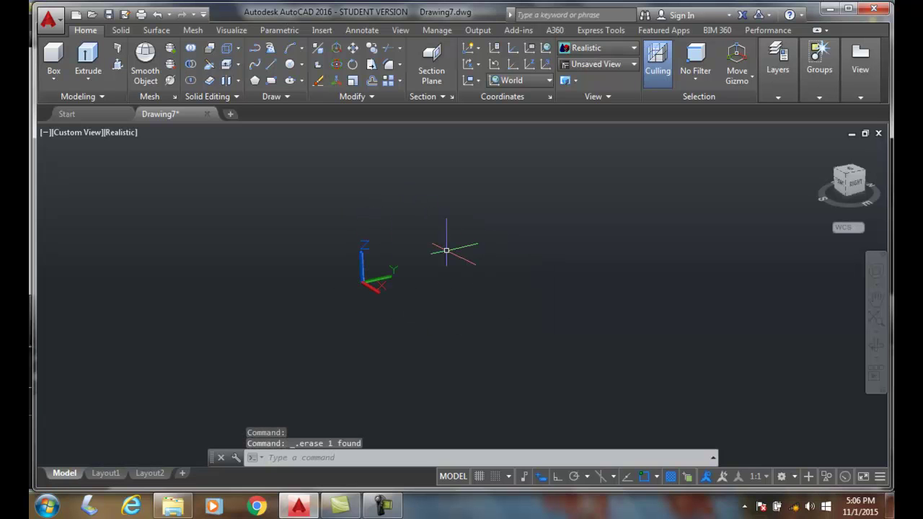
{"action": "left_click", "coordinate": [61, 81]}
{"action": "left_click", "coordinate": [75, 101]}
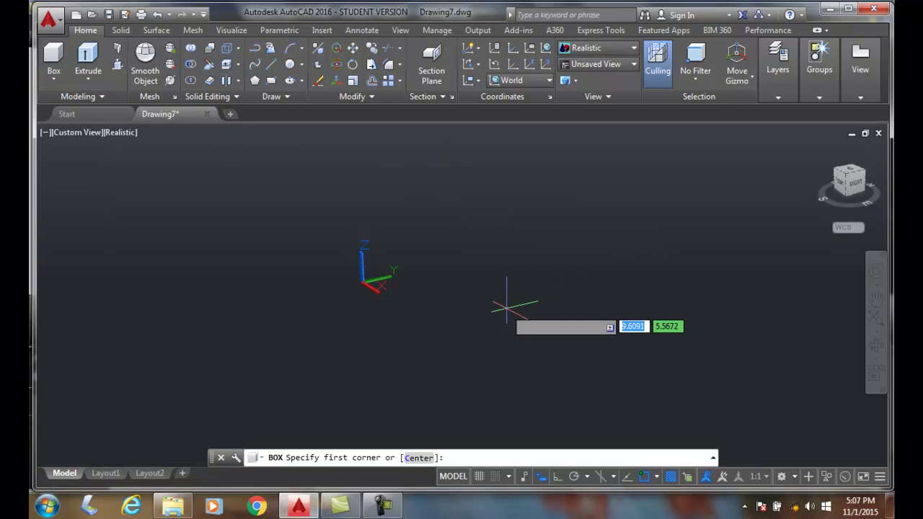
{"action": "type", "text": "0,0,0"}
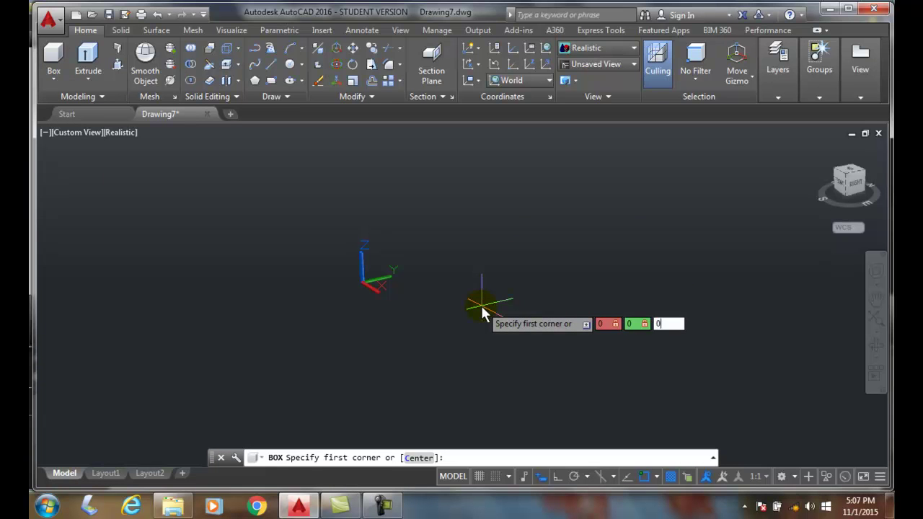
{"action": "key", "text": "Return"}
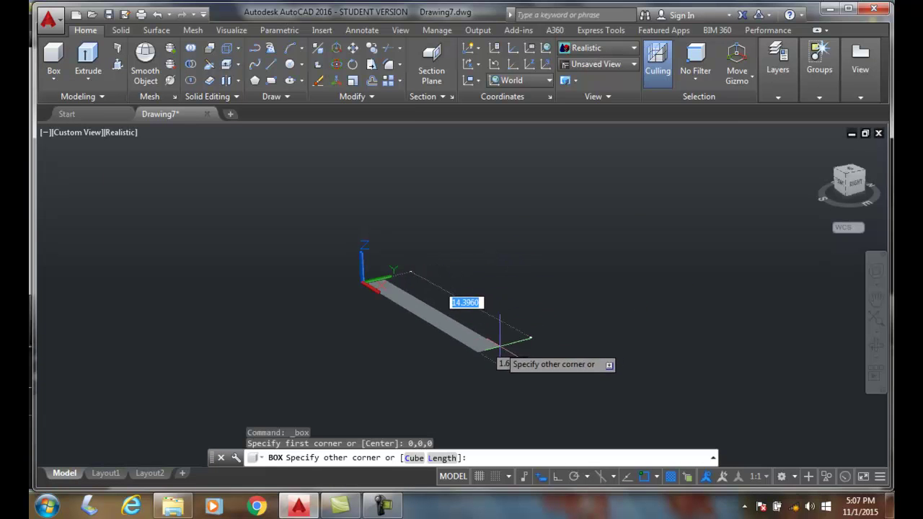
Step: Use the Cube option to finish the solid as a cube with a length of 5 at an angle of 0 degrees
{"action": "left_click", "coordinate": [415, 457]}
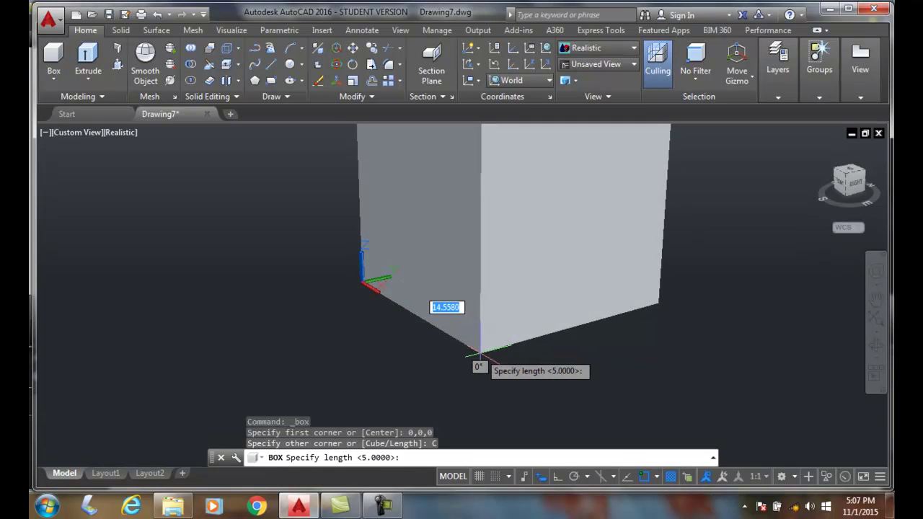
{"action": "type", "text": "5"}
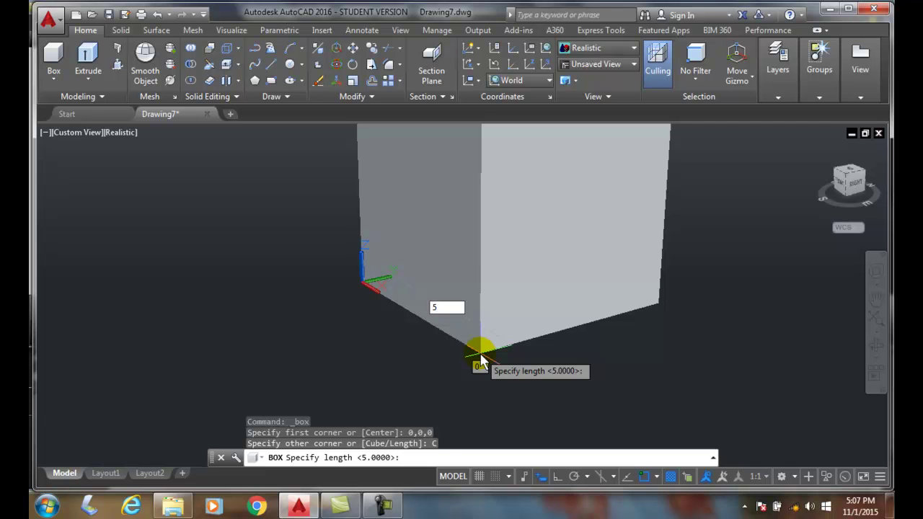
{"action": "key", "text": "Tab"}
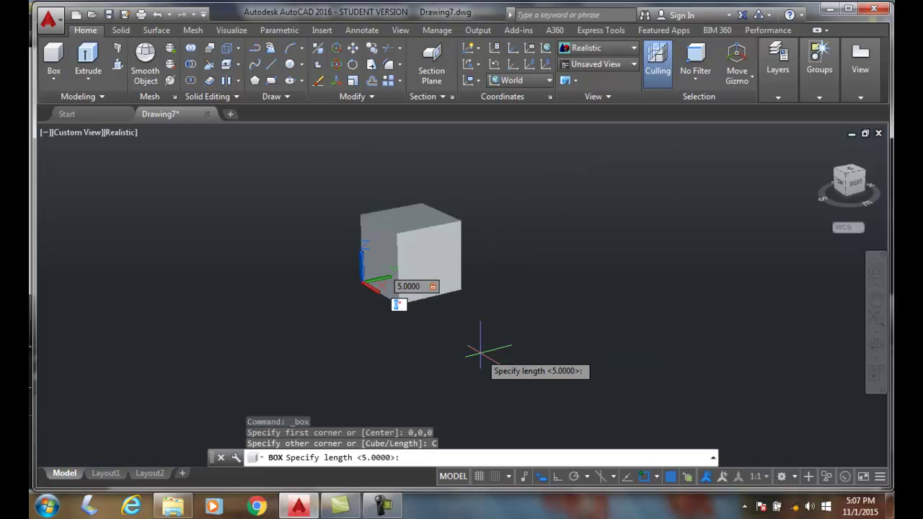
{"action": "type", "text": "0"}
{"action": "key", "text": "Return"}
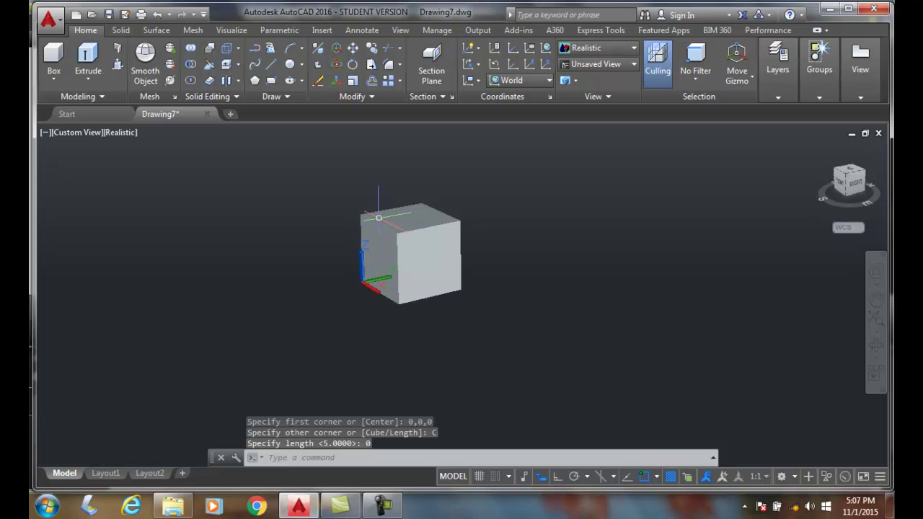
{"action": "scroll", "coordinate": [435, 273], "scroll_direction": "up", "scroll_amount": 3}
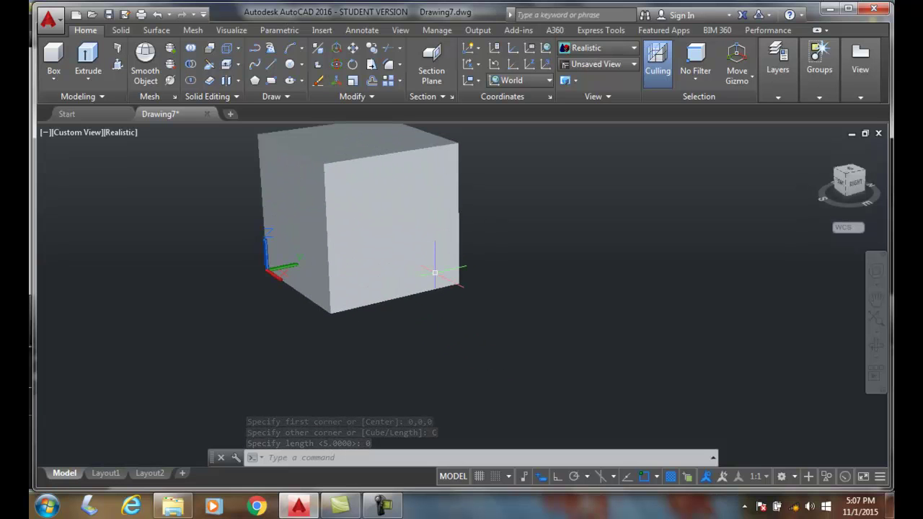
{"action": "scroll", "coordinate": [435, 273], "scroll_direction": "down", "scroll_amount": 2}
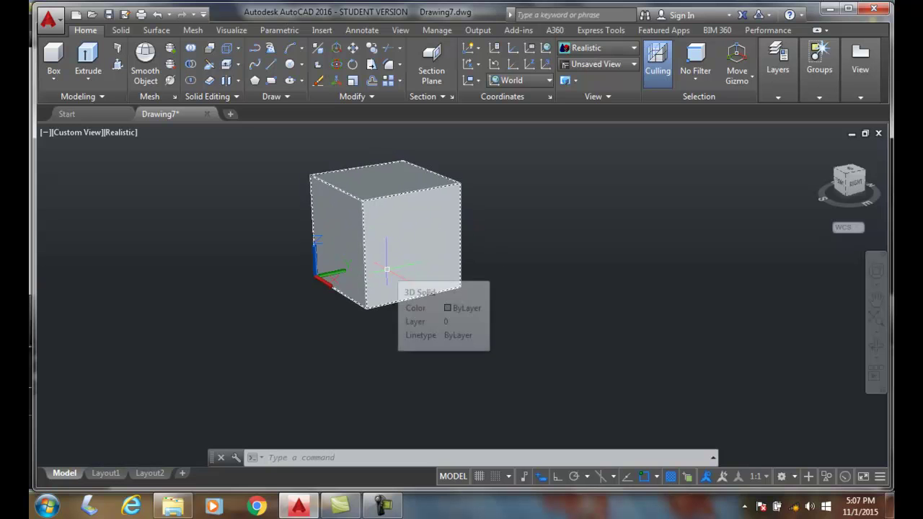
Step: Delete the cube and start another solid box with its first corner at 0,0,0
{"action": "left_click", "coordinate": [370, 222]}
{"action": "key", "text": "Delete"}
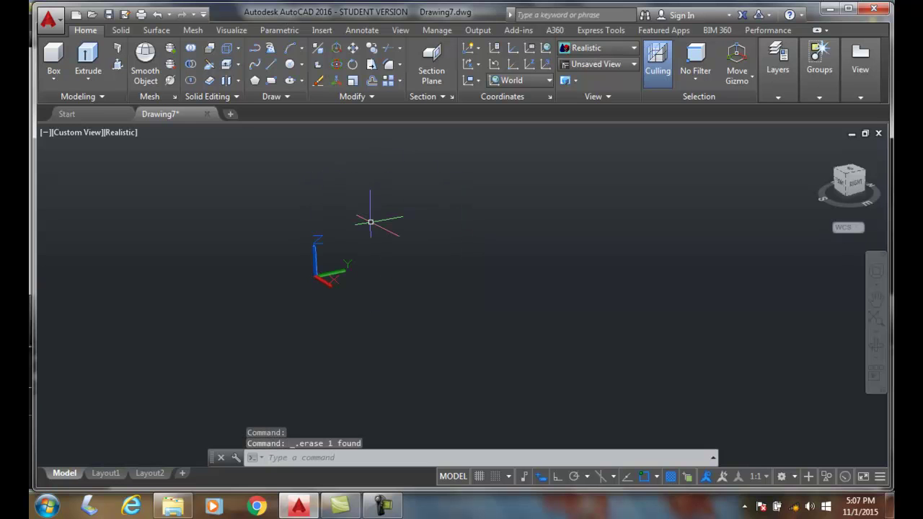
{"action": "left_click", "coordinate": [52, 57]}
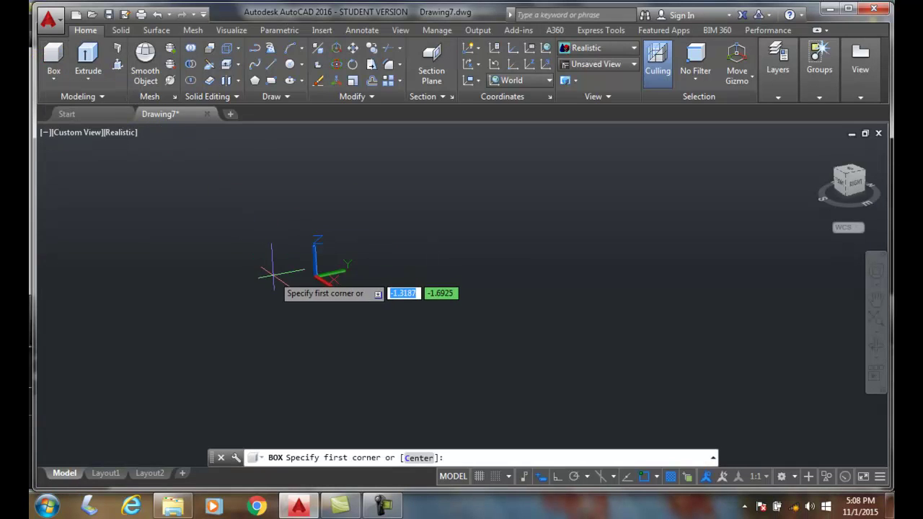
{"action": "type", "text": "0,0,"}
{"action": "type", "text": "0"}
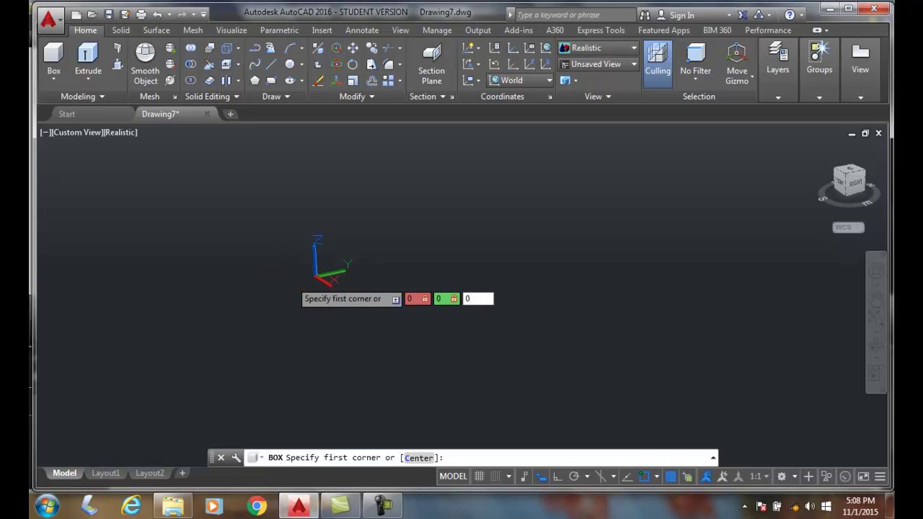
{"action": "key", "text": "Return"}
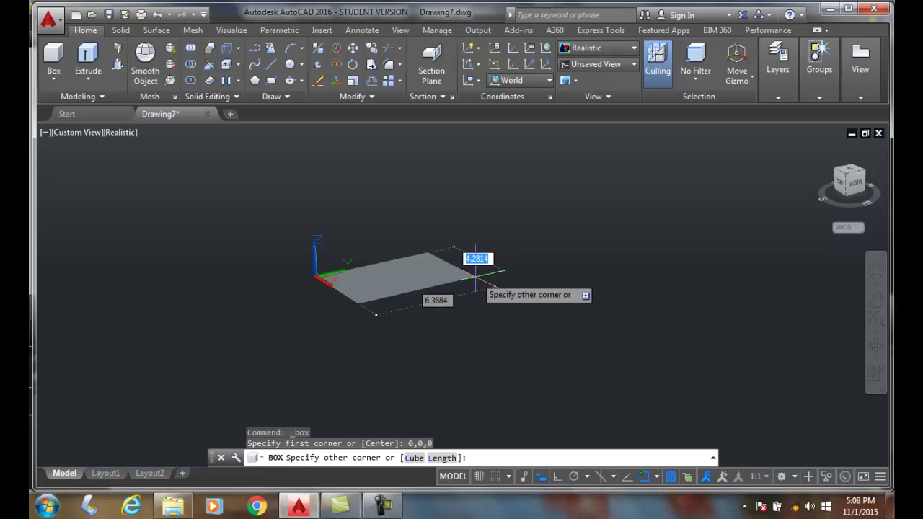
Step: Set the box's base dimensions to 5 along X and 10 along Y
{"action": "type", "text": "5"}
{"action": "key", "text": "Tab"}
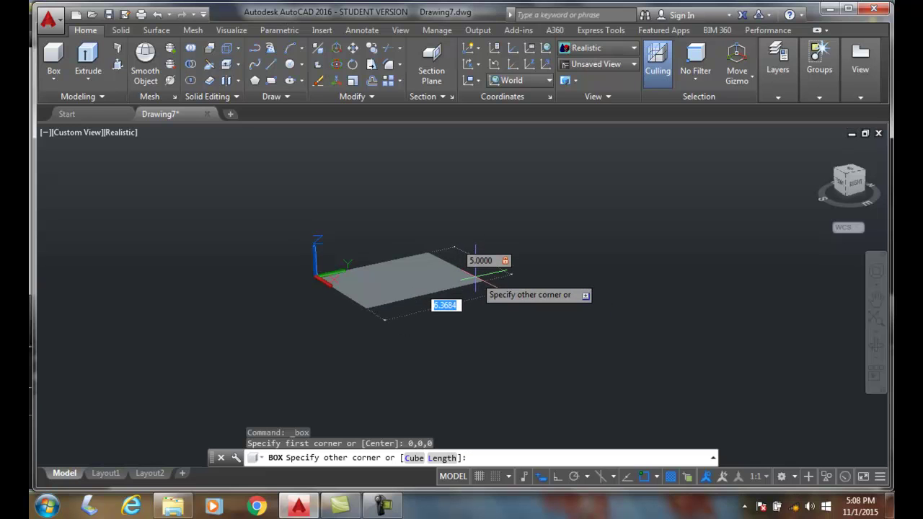
{"action": "type", "text": "10"}
{"action": "key", "text": "Tab"}
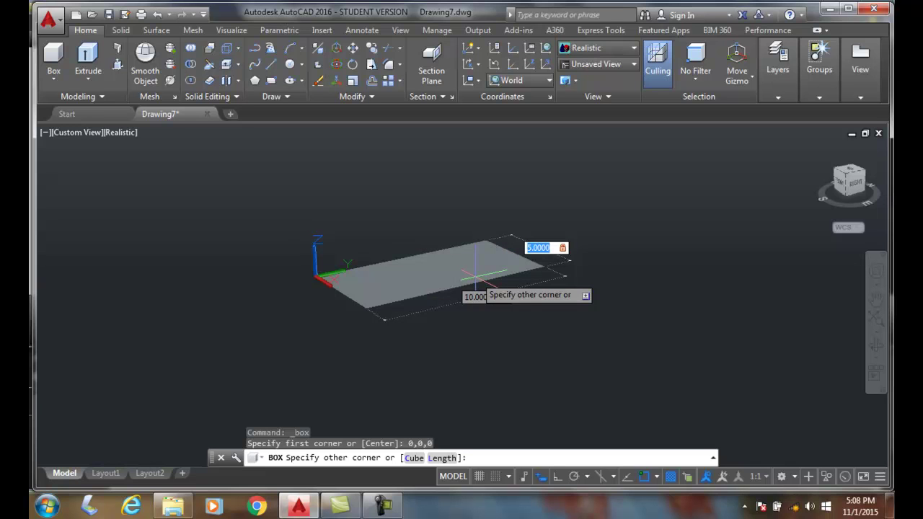
Step: Change the base's X dimension to 1.5
{"action": "type", "text": "6"}
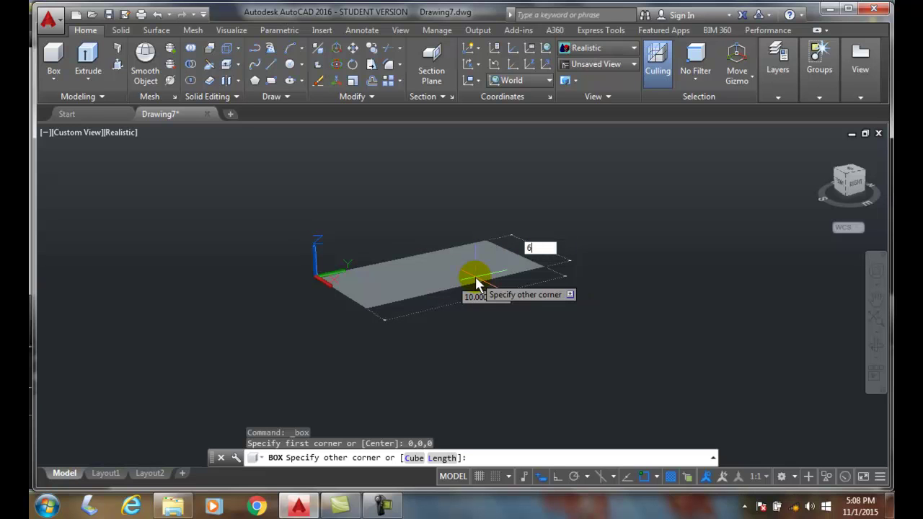
{"action": "key", "text": "BackSpace"}
{"action": "type", "text": "1.56"}
{"action": "key", "text": "BackSpace"}
{"action": "key", "text": "Tab"}
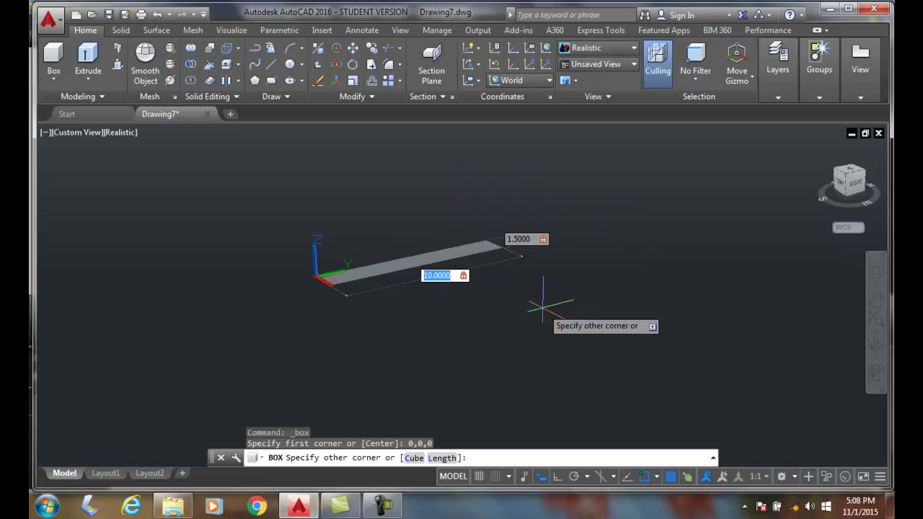
Step: Set the base's X dimension to 5 and finish the box with a height of 5
{"action": "key", "text": "Tab"}
{"action": "type", "text": "5"}
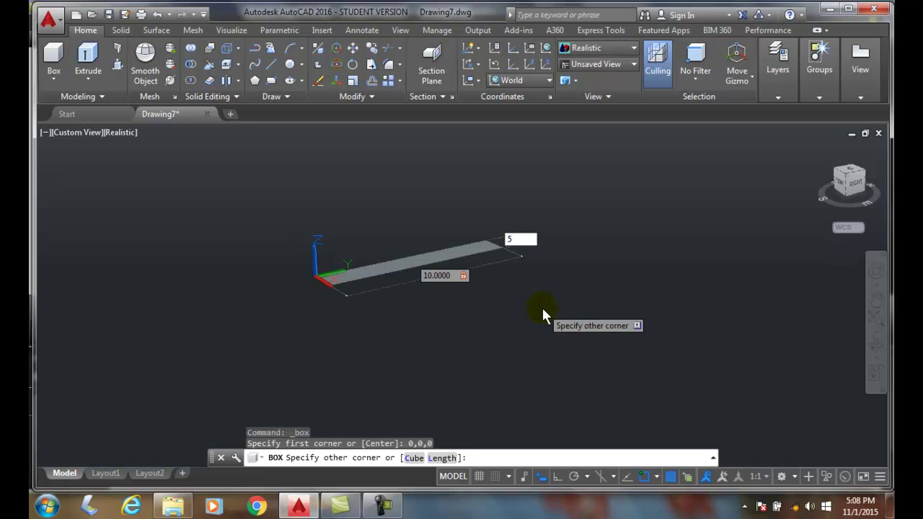
{"action": "key", "text": "Return"}
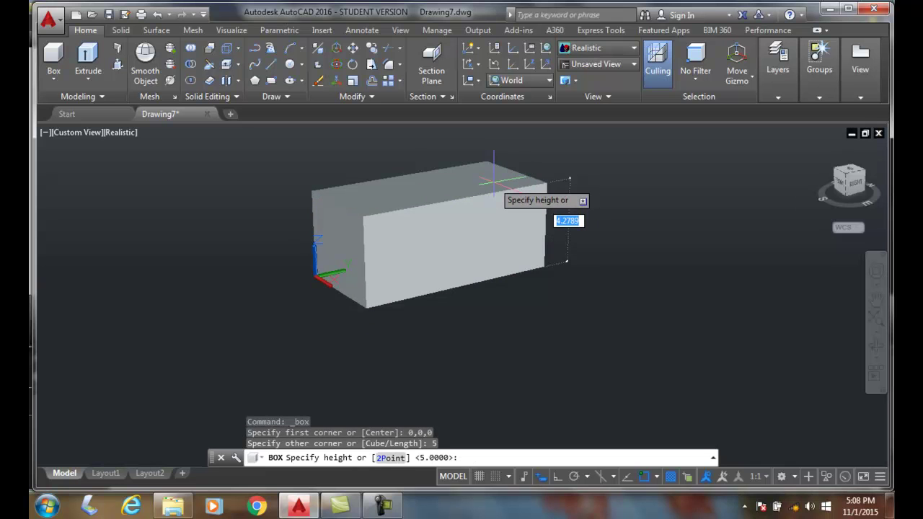
{"action": "type", "text": "5"}
{"action": "key", "text": "Return"}
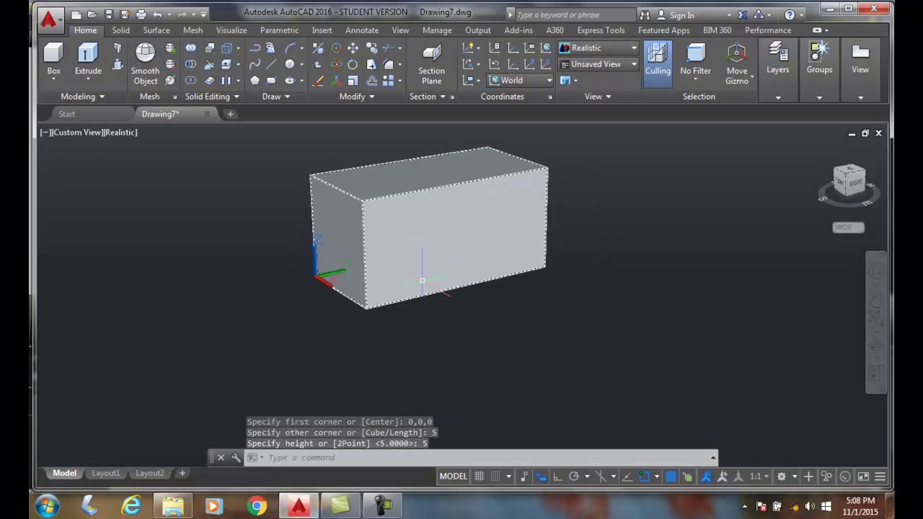